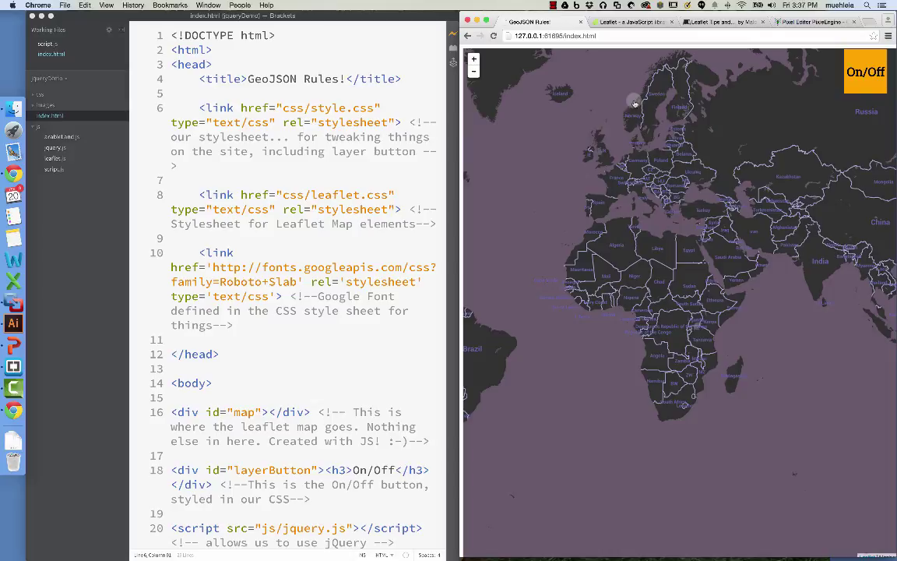
Drag the world map right and down to bring North America into view.
mouse_move(483, 97)
mouse_down()
mouse_move(611, 194)
mouse_move(584, 165)
mouse_up()
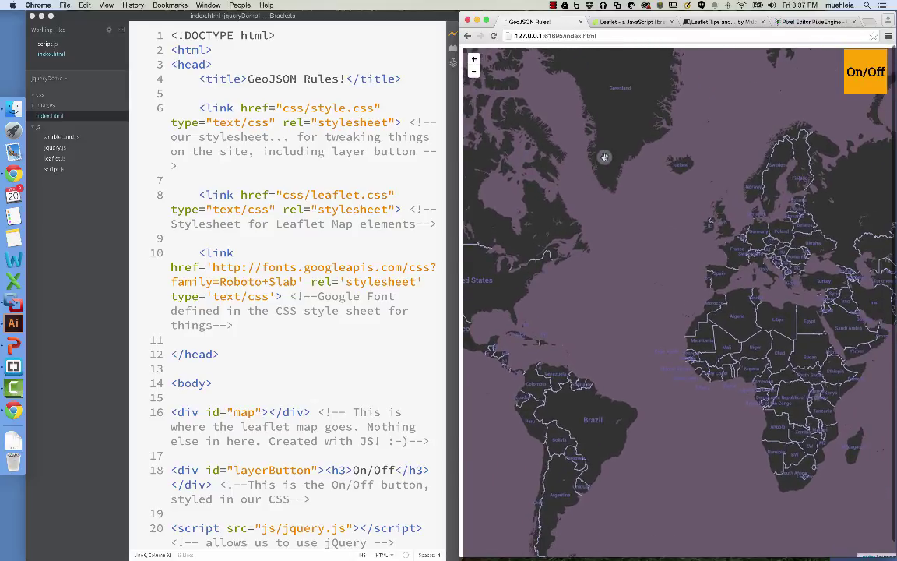
Turn on the country markers and view the Norway, Russia, Belarus and Iceland popups.
click(862, 78)
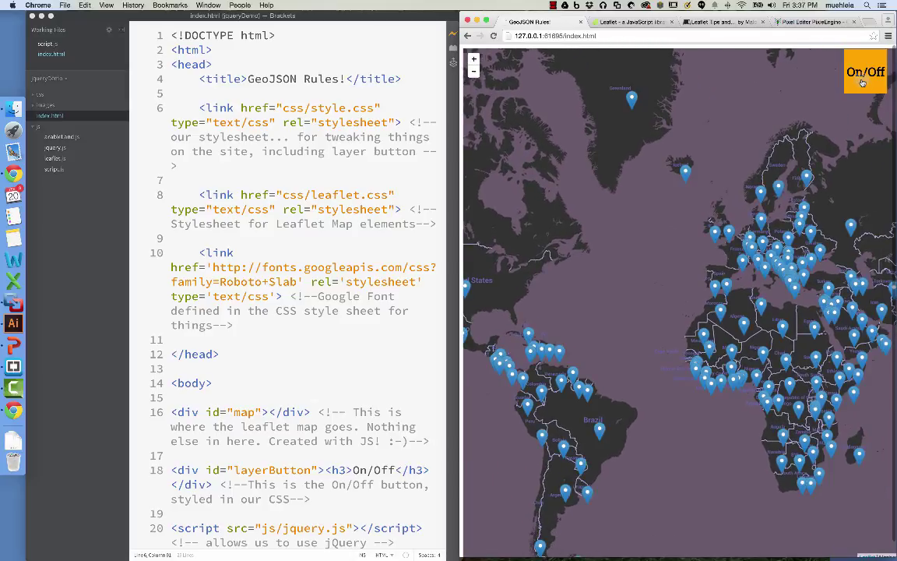
click(762, 193)
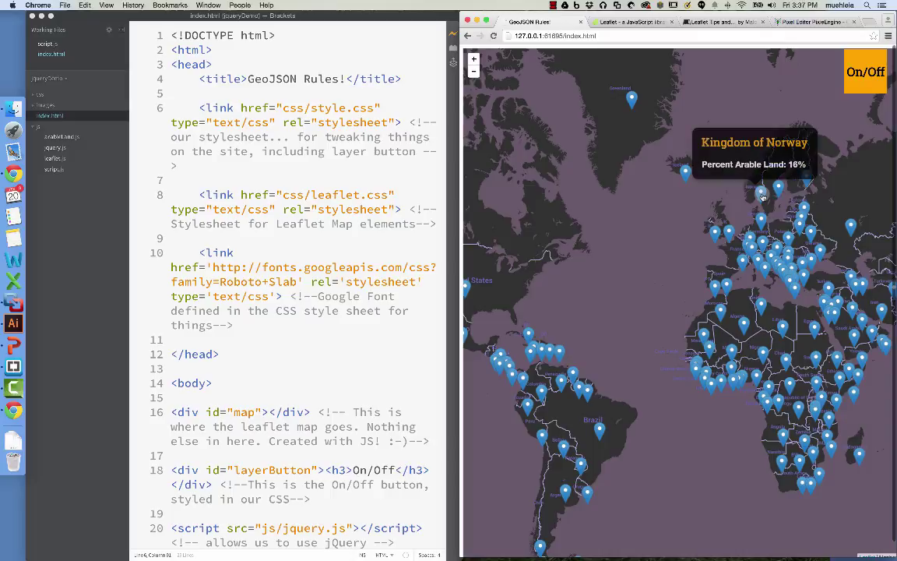
click(852, 226)
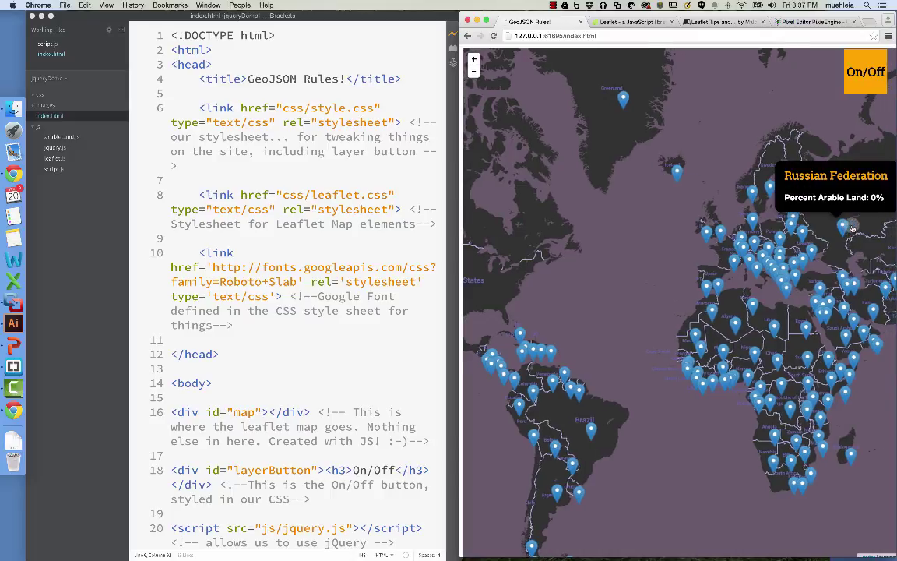
click(803, 236)
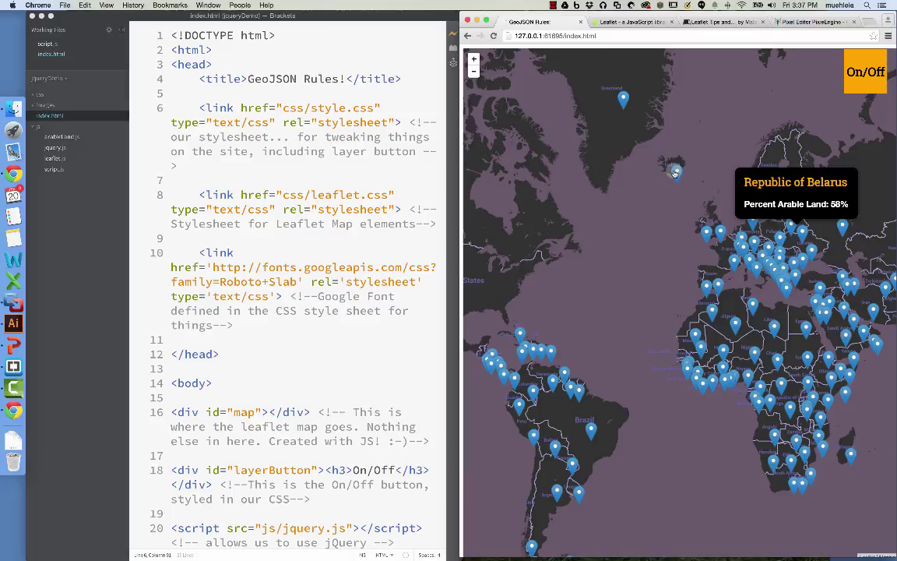
click(677, 171)
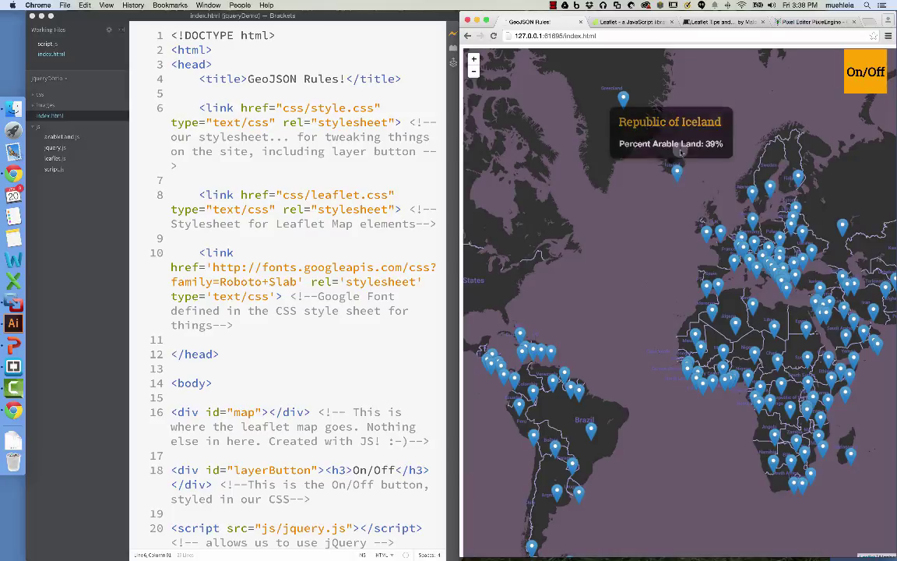